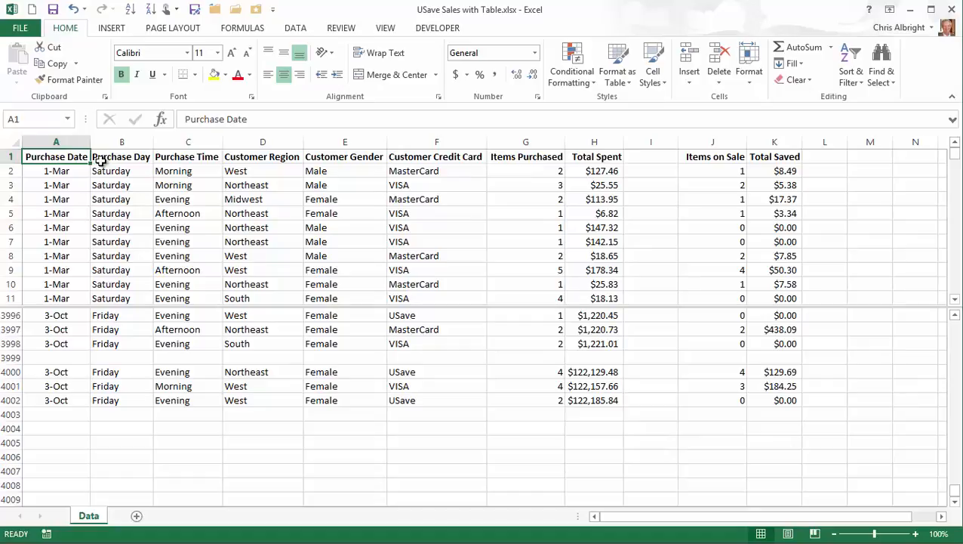
Convert the data range A1:H3998, including its headers, into a table and name it SalesTable.
{"action": "key", "text": "ctrl+t"}
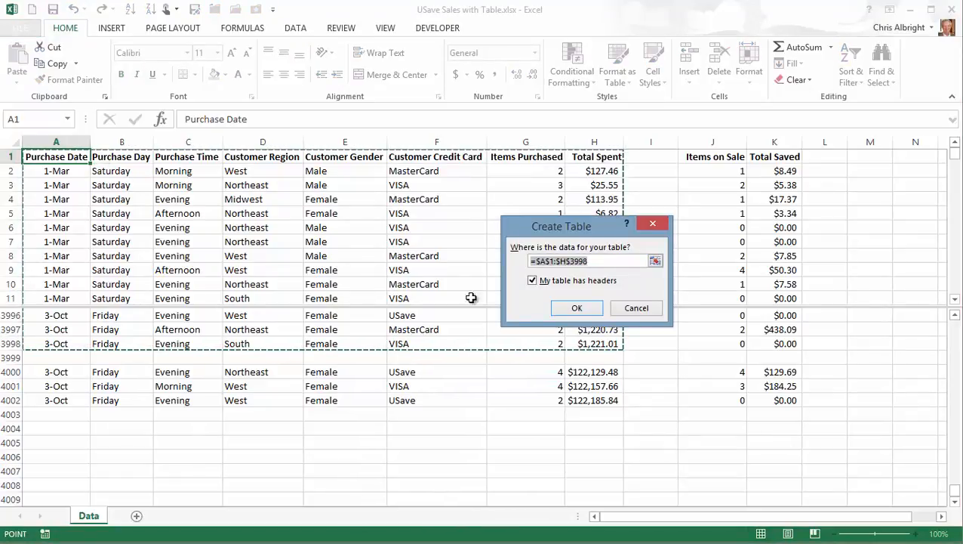
{"action": "left_click", "coordinate": [576, 308]}
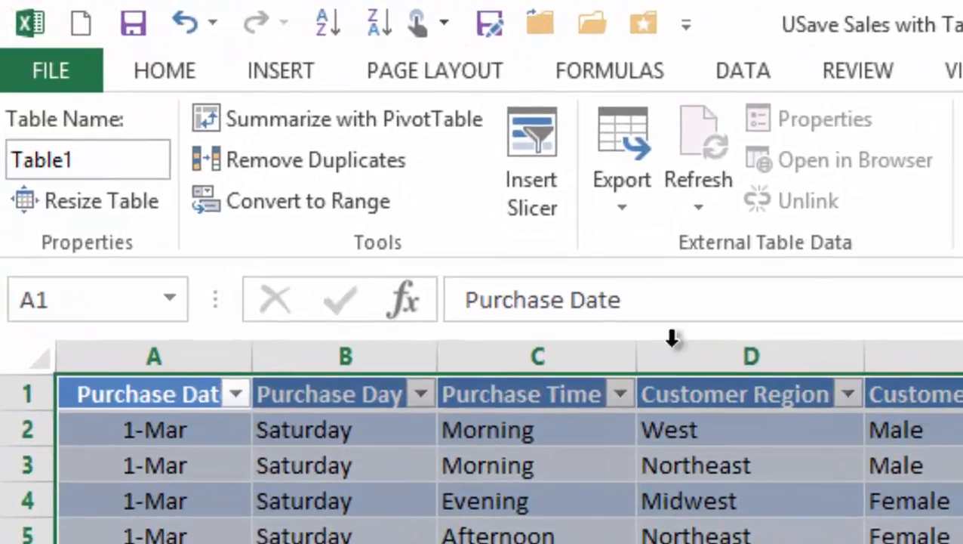
{"action": "left_click_drag", "start_coordinate": [9, 159], "coordinate": [129, 173]}
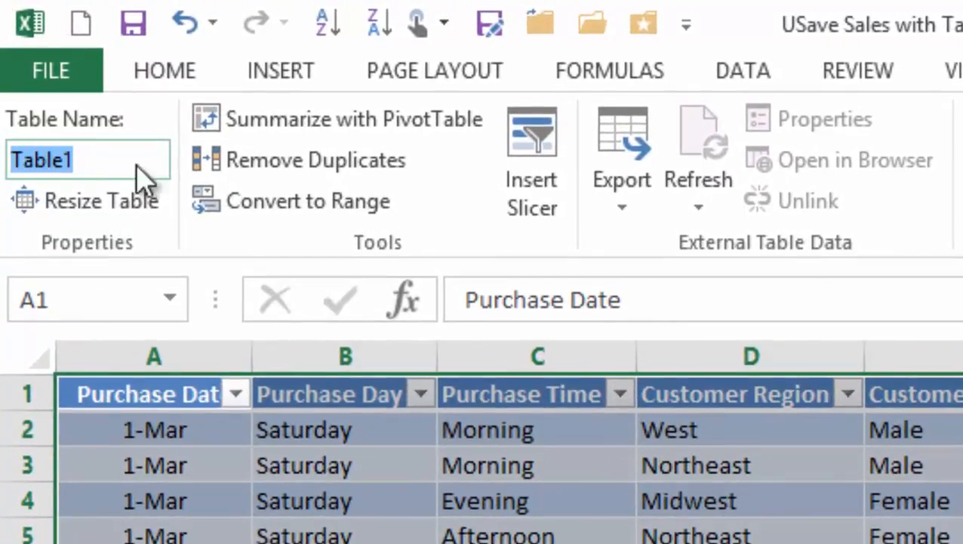
{"action": "type", "text": "SalesTable"}
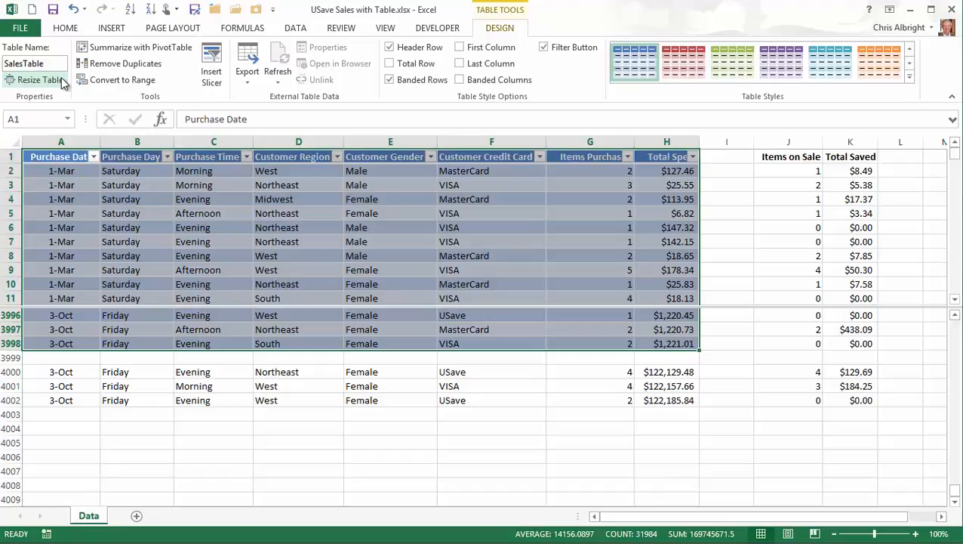
Create a PivotTable based on SalesTable on a new worksheet.
{"action": "left_click", "coordinate": [106, 30]}
{"action": "left_click", "coordinate": [26, 56]}
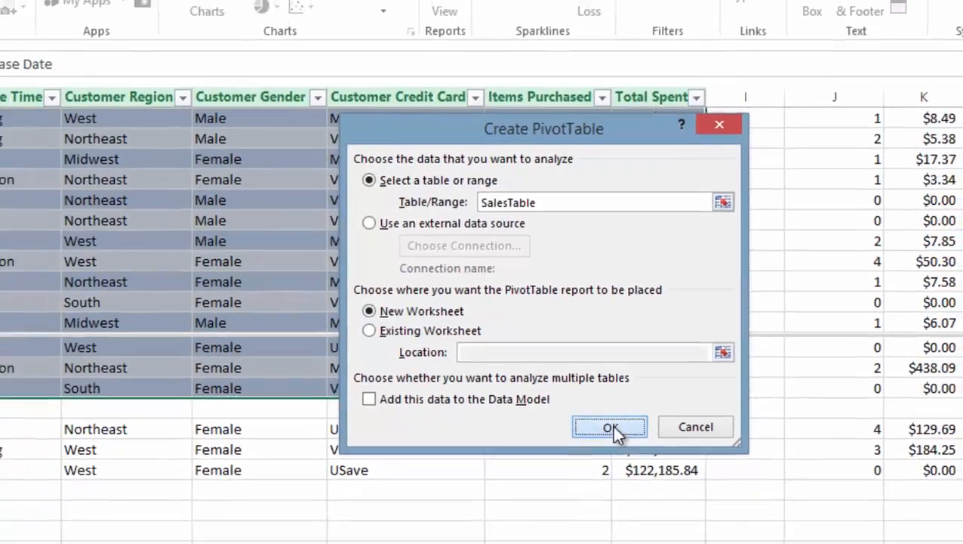
{"action": "left_click", "coordinate": [599, 460]}
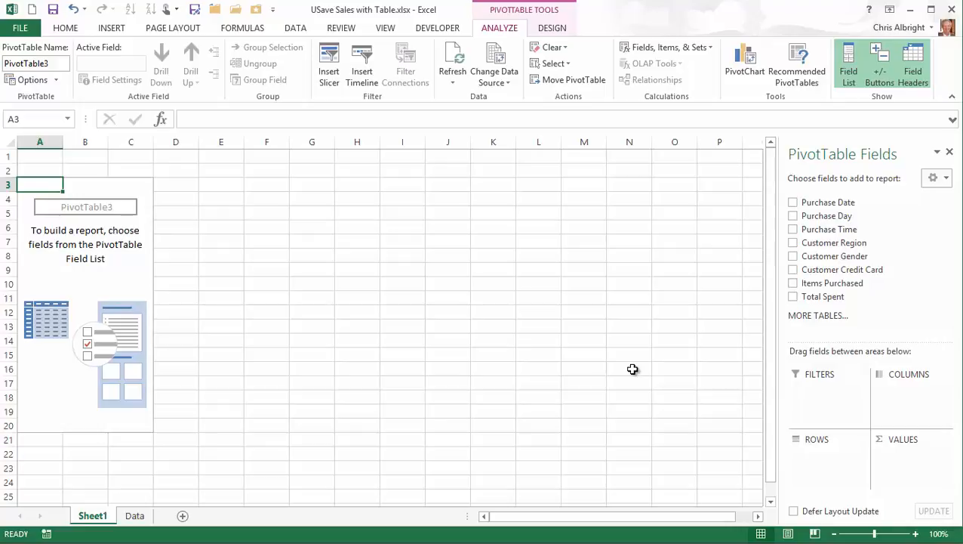
Lay out the PivotTable with Total Spent as values, Customer Region in rows and Customer Gender in columns.
{"action": "left_click", "coordinate": [791, 296]}
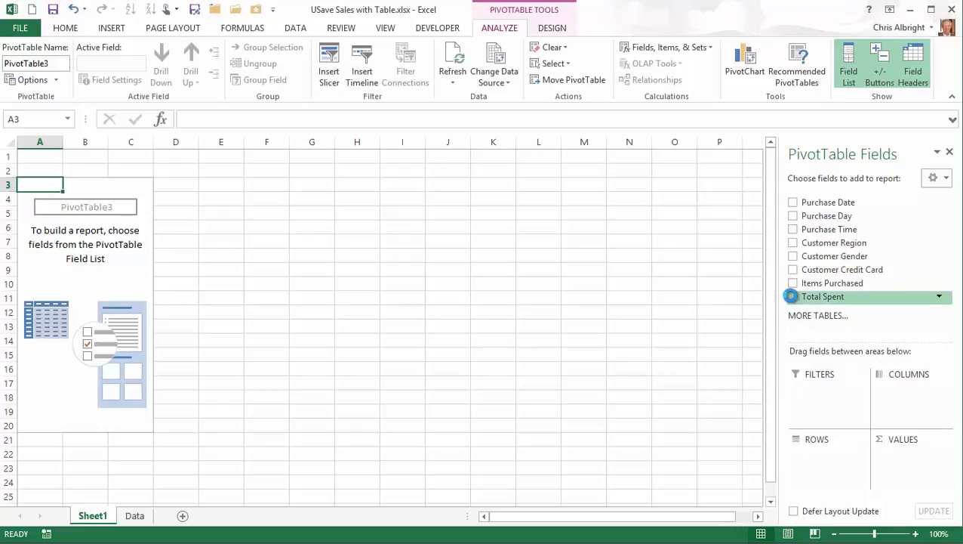
{"action": "left_click", "coordinate": [793, 243]}
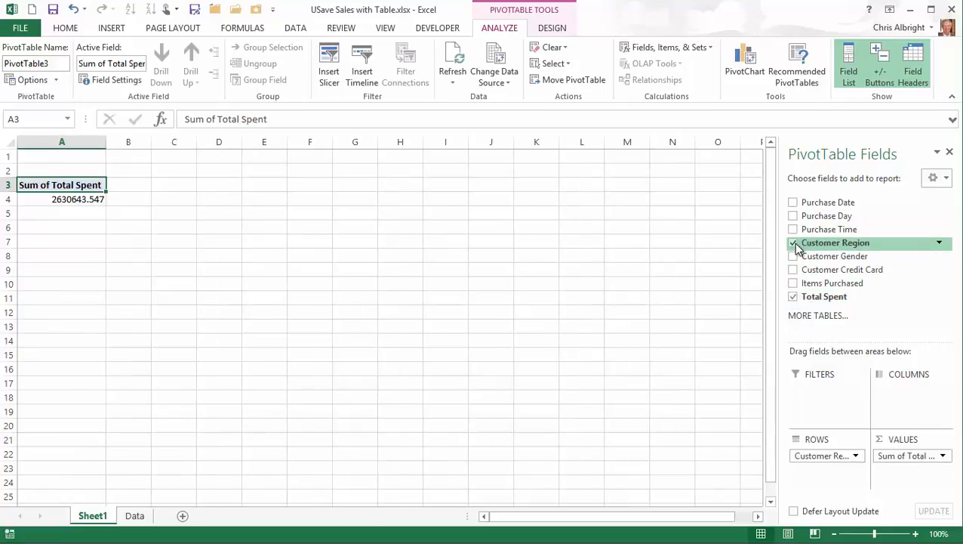
{"action": "left_click_drag", "start_coordinate": [813, 256], "coordinate": [907, 395]}
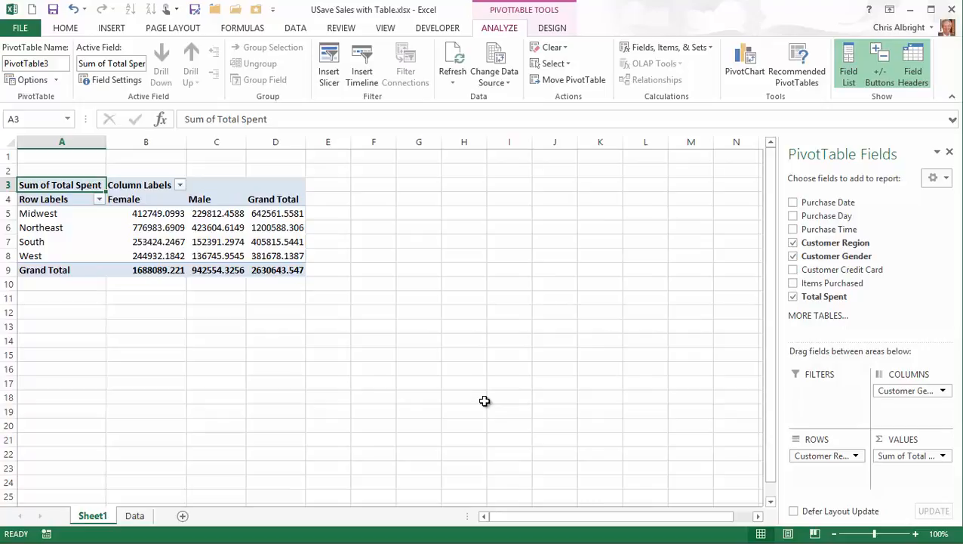
On the Data sheet, move the three separate records in A4000:H4002 up to row 3999, directly beneath the table.
{"action": "left_click", "coordinate": [136, 516]}
{"action": "left_click_drag", "start_coordinate": [68, 371], "coordinate": [651, 400]}
{"action": "key", "text": "ctrl+c"}
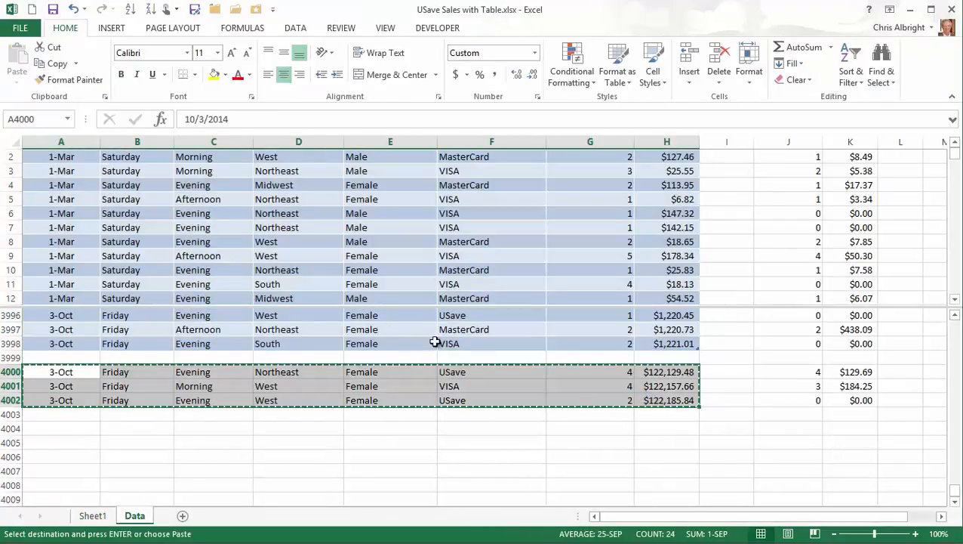
{"action": "key", "text": "Escape"}
{"action": "key", "text": "ctrl+c"}
{"action": "left_click", "coordinate": [47, 357]}
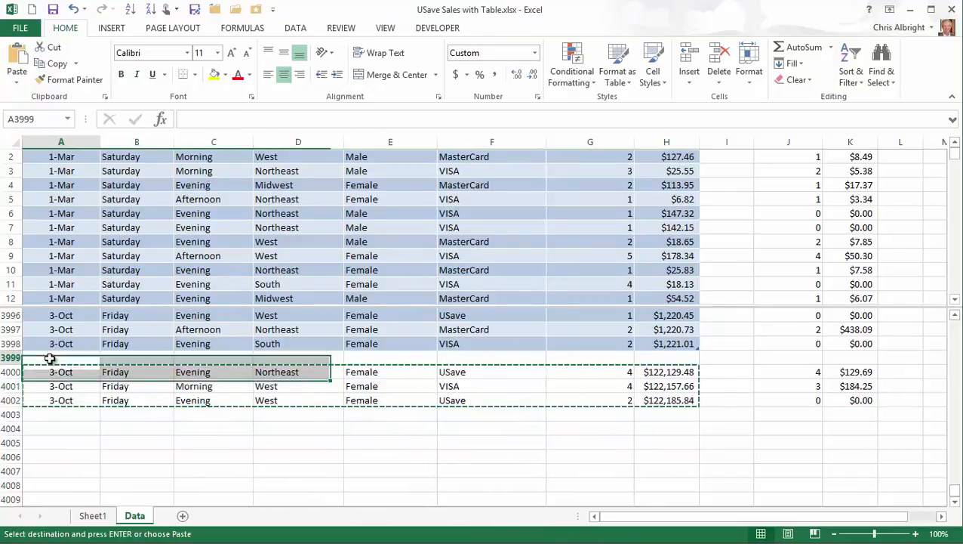
{"action": "key", "text": "ctrl+v"}
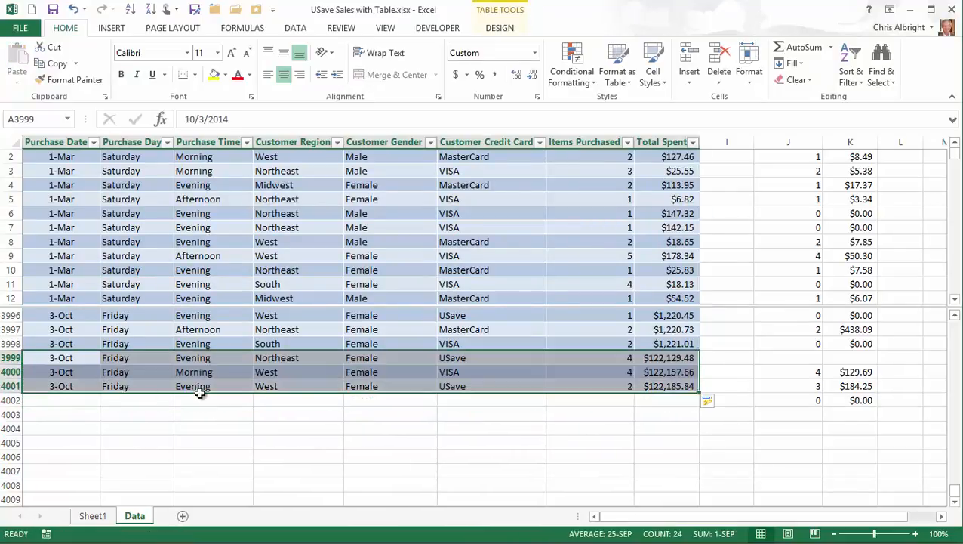
Move the matching Items on Sale and Total Saved values in J4000:K4002 up to start at J3999.
{"action": "left_click_drag", "start_coordinate": [814, 373], "coordinate": [854, 396]}
{"action": "key", "text": "ctrl+c"}
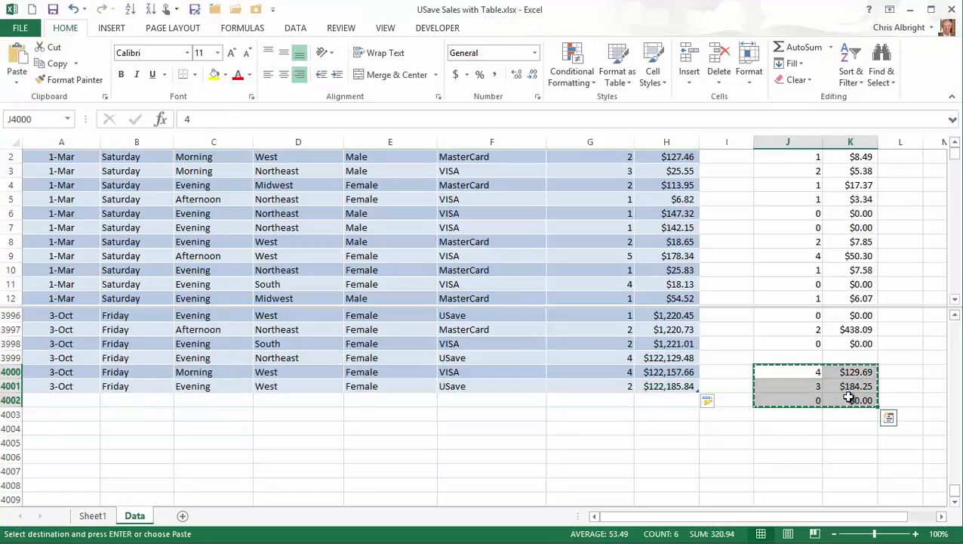
{"action": "left_click_drag", "start_coordinate": [821, 356], "coordinate": [817, 344]}
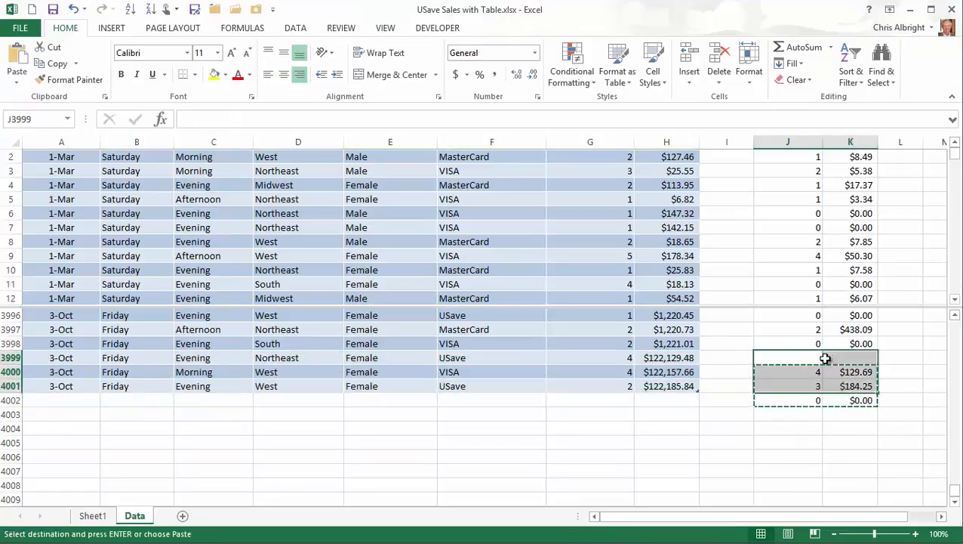
Move the Items on Sale and Total Saved columns, J1:K4001, to I1 so they adjoin the sales table.
{"action": "left_click", "coordinate": [955, 143]}
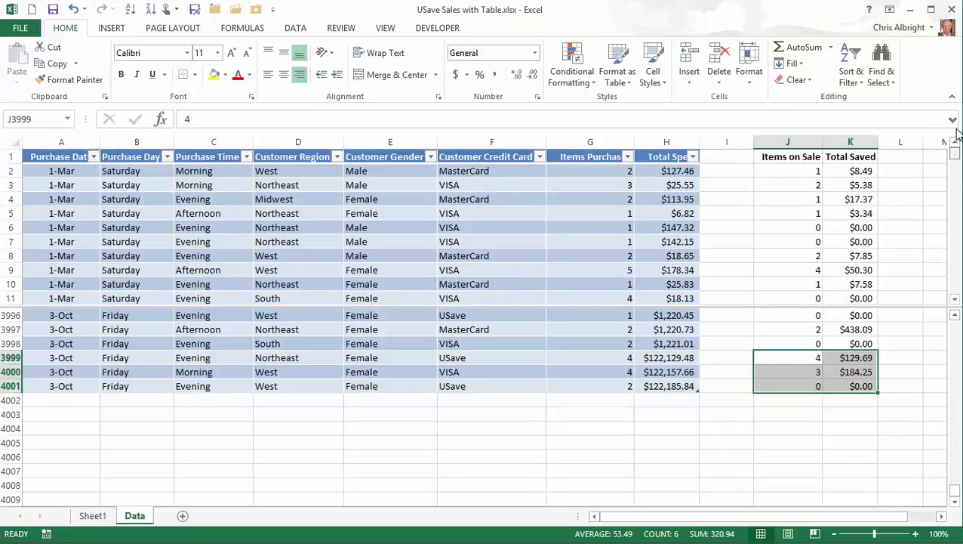
{"action": "left_click_drag", "start_coordinate": [802, 157], "coordinate": [861, 296]}
{"action": "left_click", "coordinate": [868, 388], "text": "shift"}
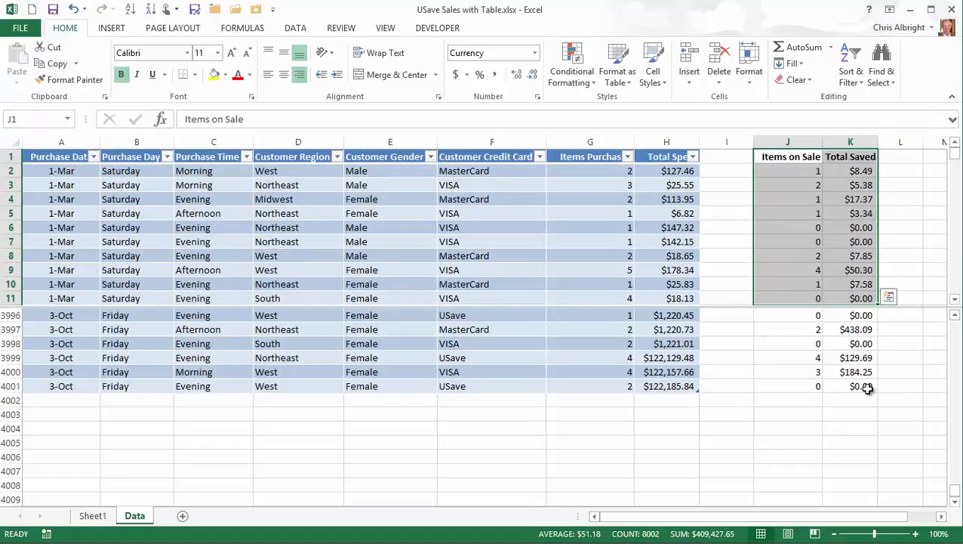
{"action": "key", "text": "ctrl+c"}
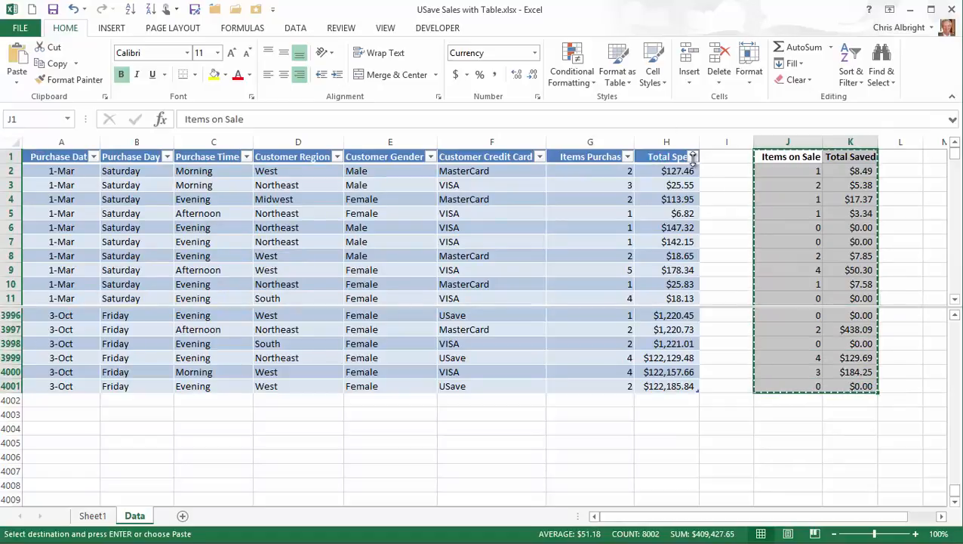
{"action": "left_click", "coordinate": [722, 159]}
{"action": "key", "text": "ctrl+v"}
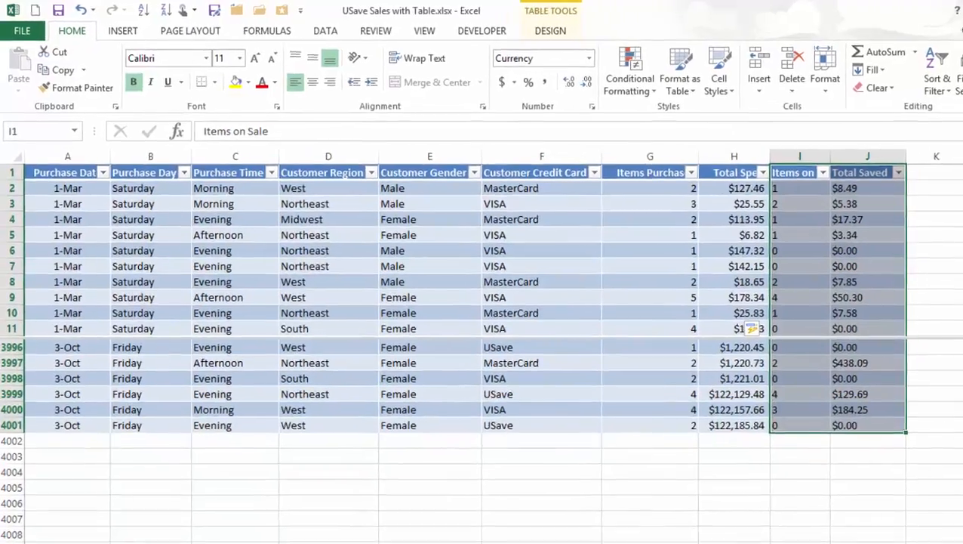
Refresh the PivotTable on Sheet1 and replace Total Spent with Total Saved as its values field.
{"action": "left_click", "coordinate": [98, 518]}
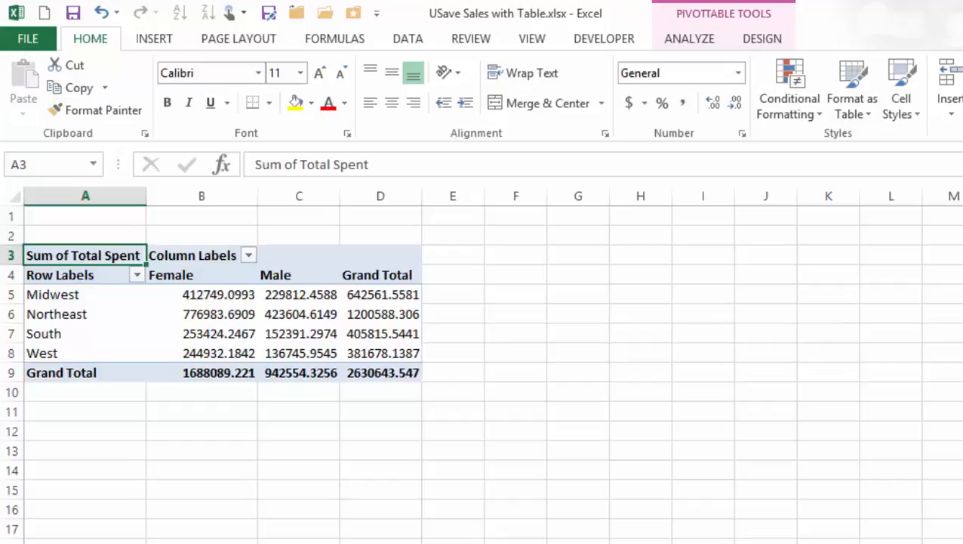
{"action": "left_click", "coordinate": [683, 37]}
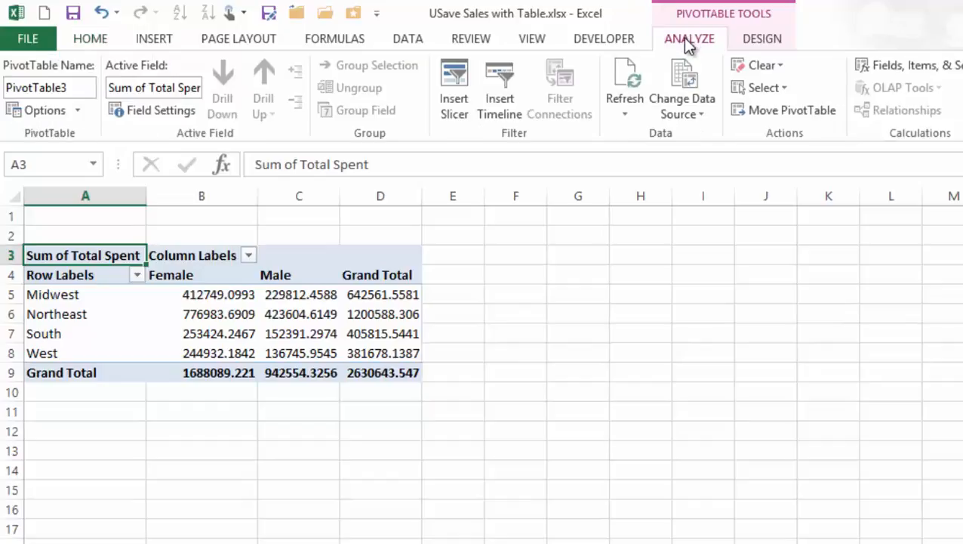
{"action": "left_click", "coordinate": [621, 80]}
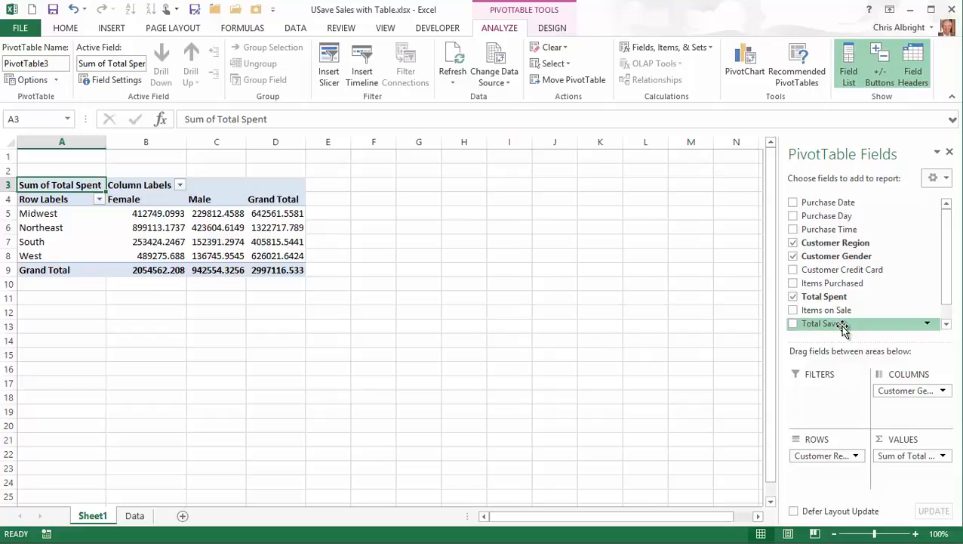
{"action": "left_click", "coordinate": [793, 297]}
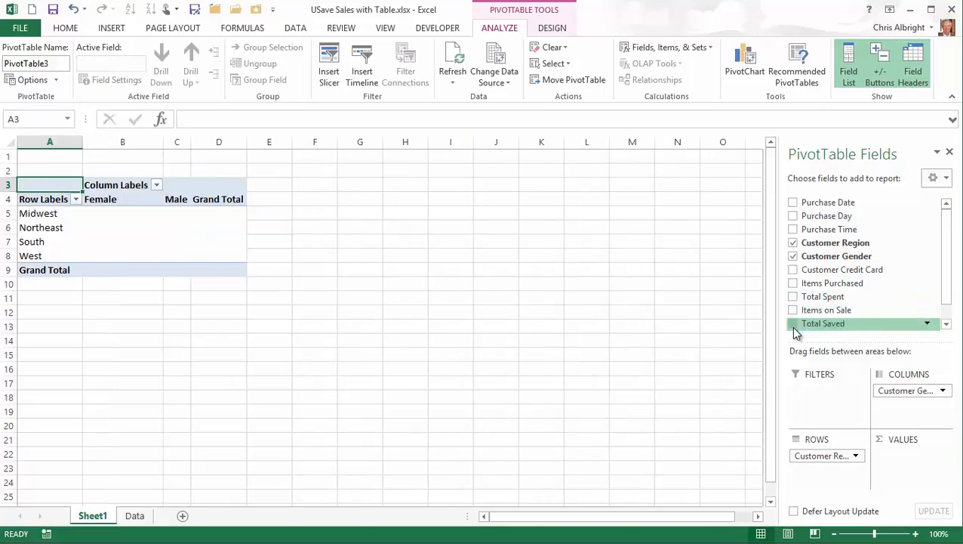
{"action": "left_click", "coordinate": [793, 324]}
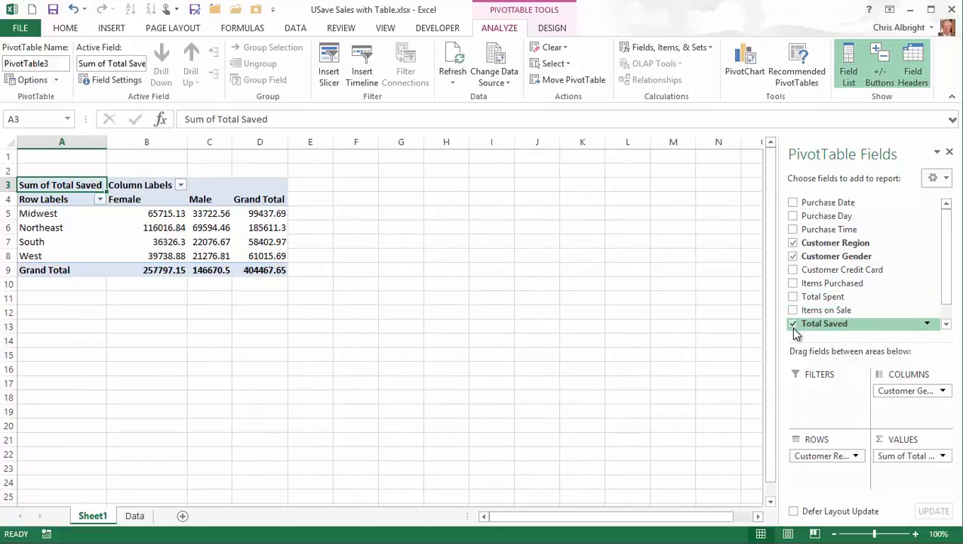